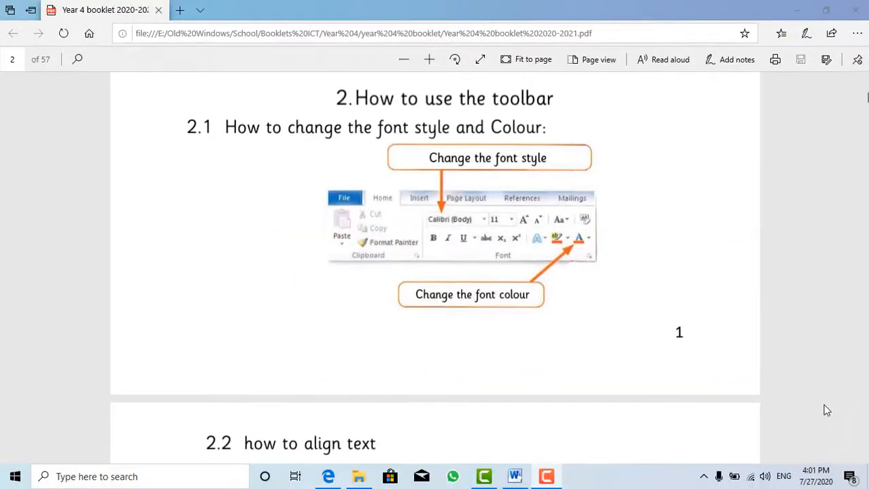
Switch to the Word document and type a teacher's title and full name on the first line.
key("alt+Tab")
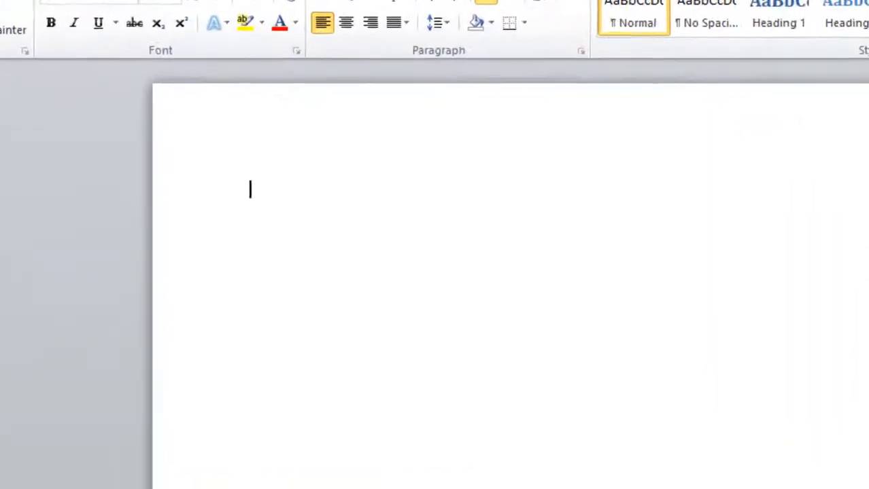
type("M")
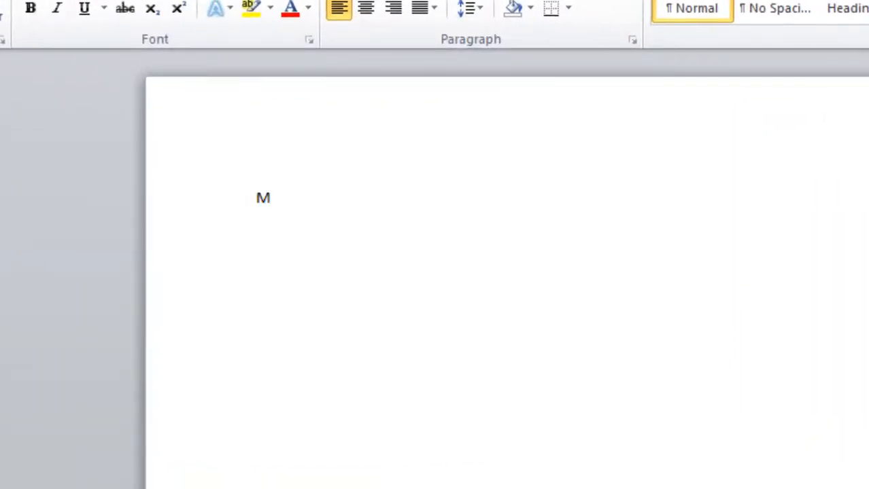
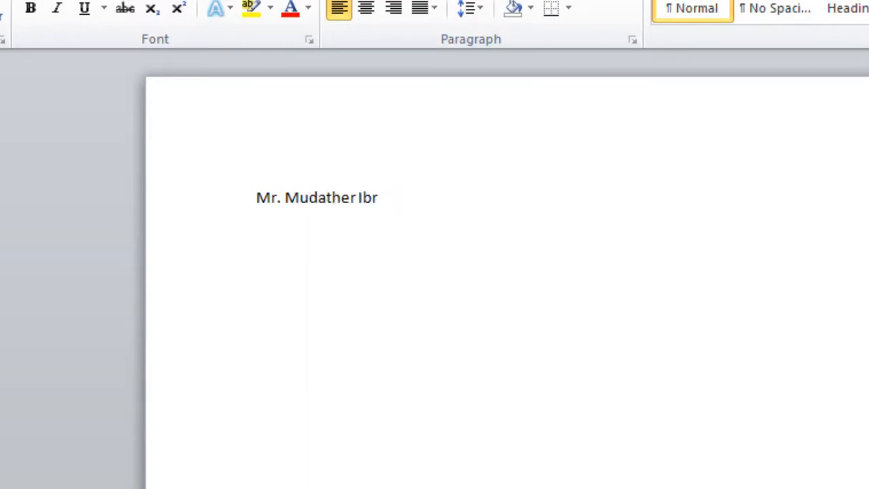
Select the name line and change its font to Adobe Fan Heiti Std B.
left_click_drag(418, 198, 270, 207)
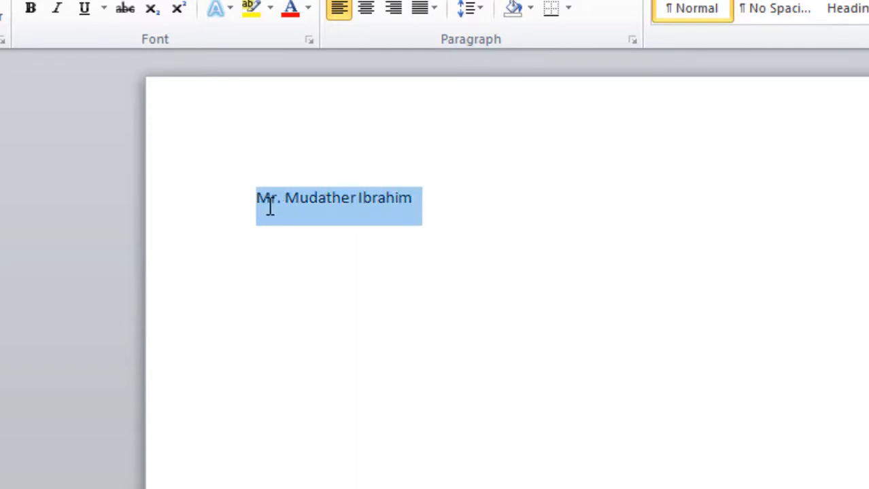
left_click(398, 254)
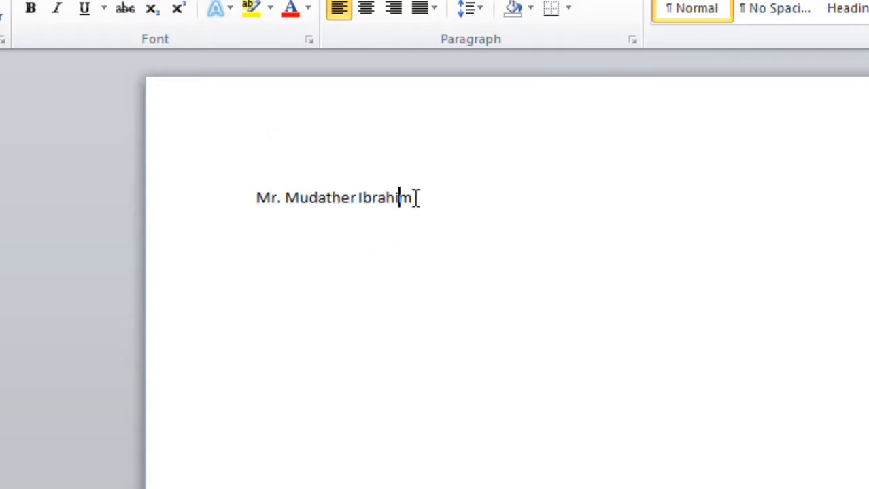
left_click_drag(405, 197, 265, 202)
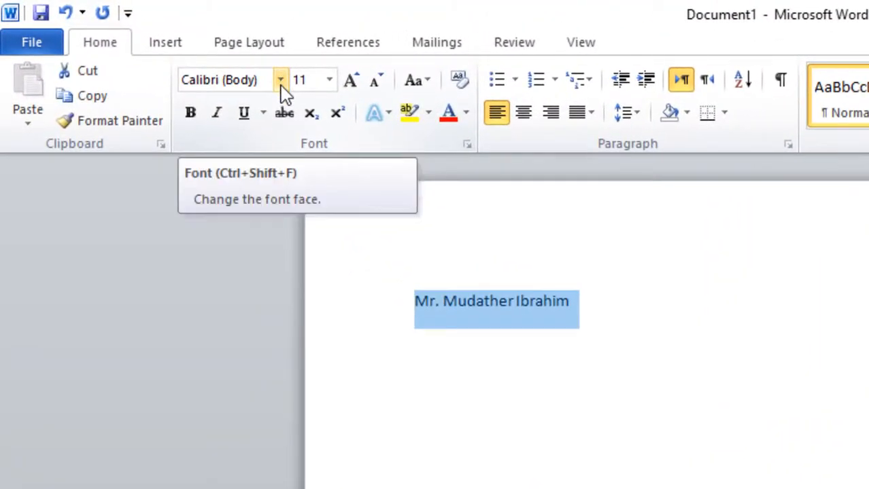
left_click(280, 80)
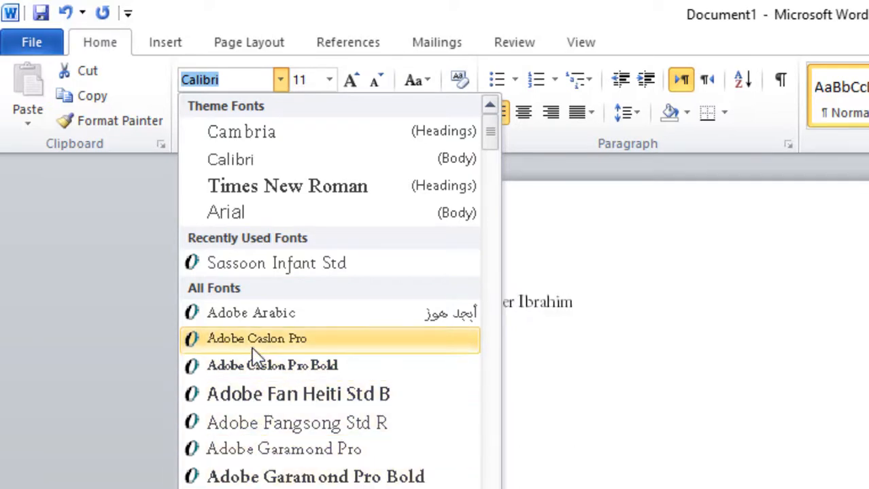
left_click(262, 397)
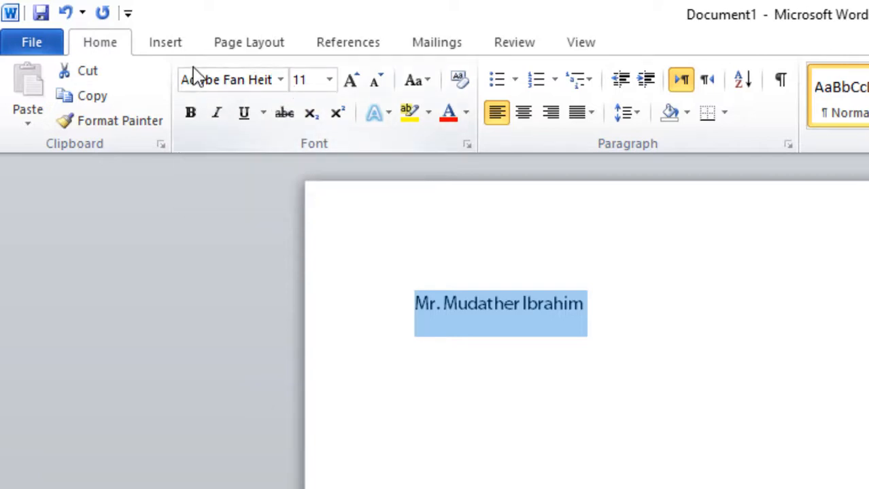
Set the selected name to size 28 and colour it Dark Blue, Text 2, Lighter 40%.
left_click(329, 85)
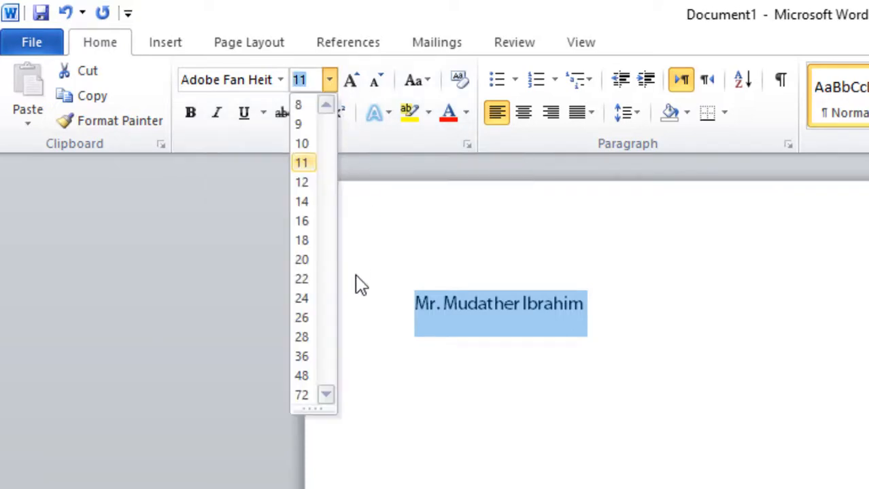
left_click(301, 340)
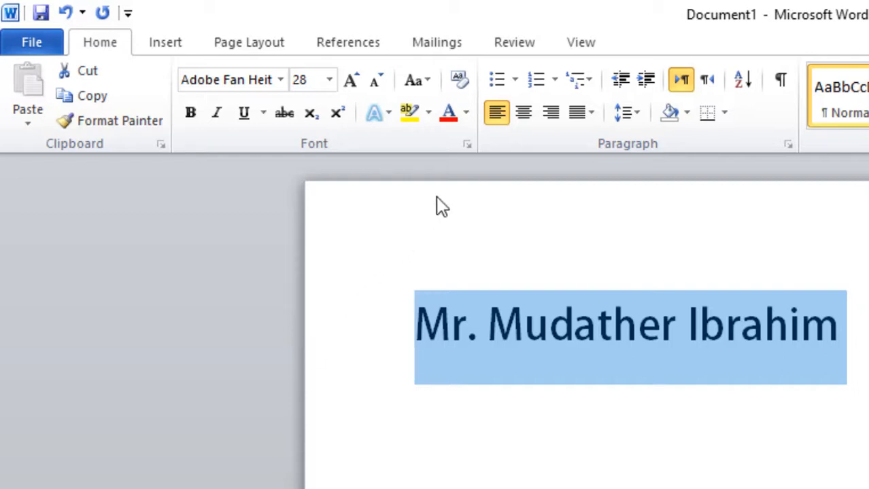
left_click(465, 113)
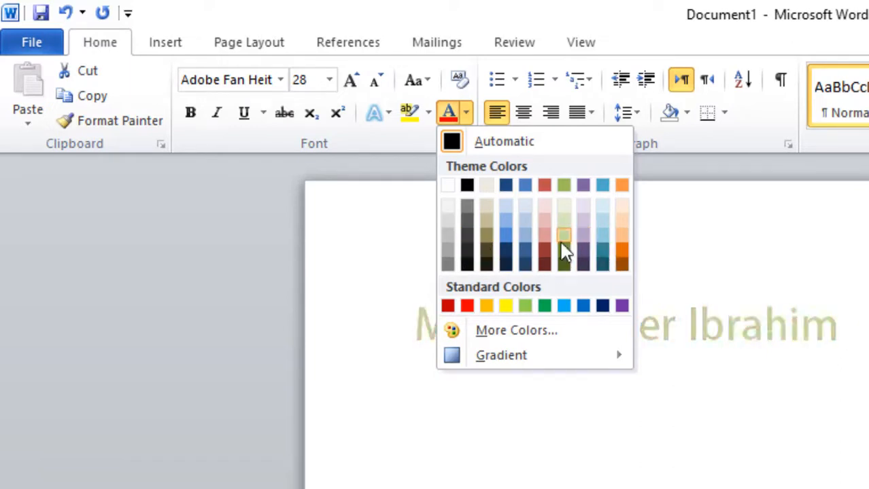
left_click(506, 237)
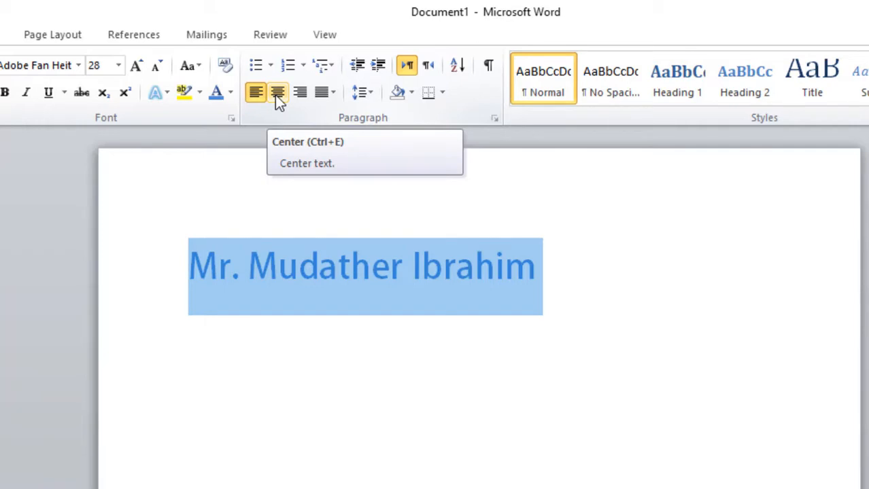
Try center, right and left alignment on the name, finishing with it centred.
left_click(279, 95)
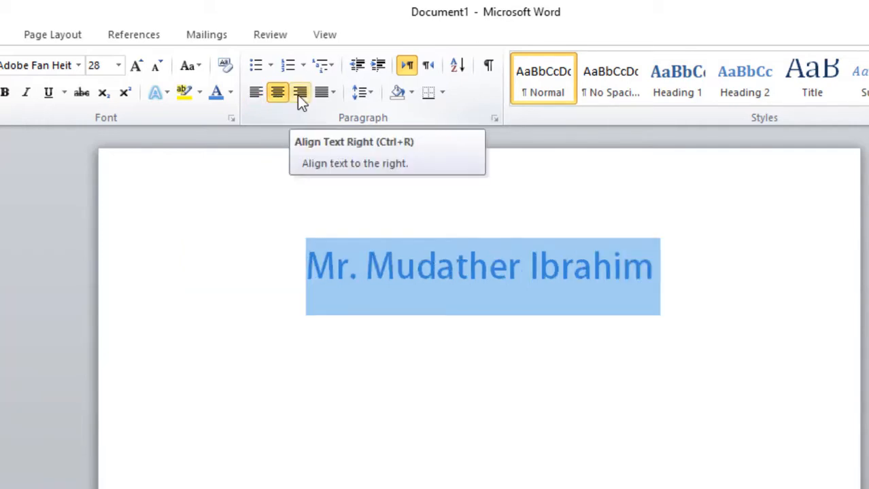
left_click(298, 96)
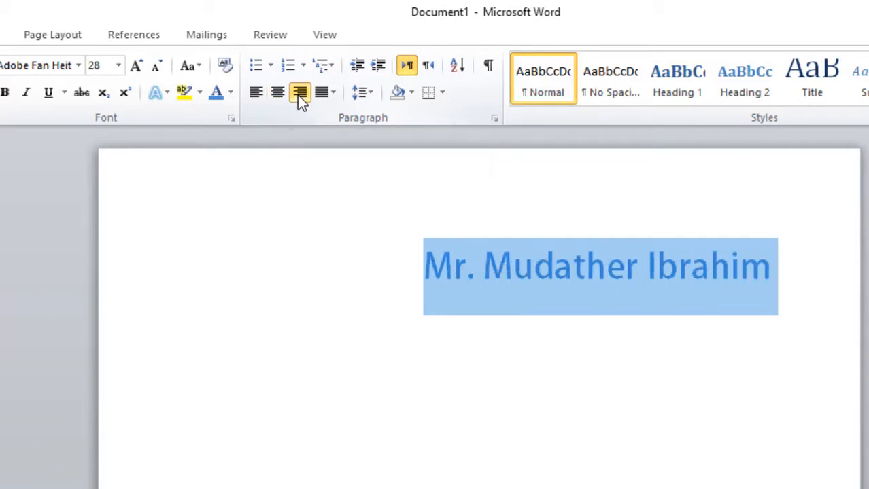
left_click(256, 98)
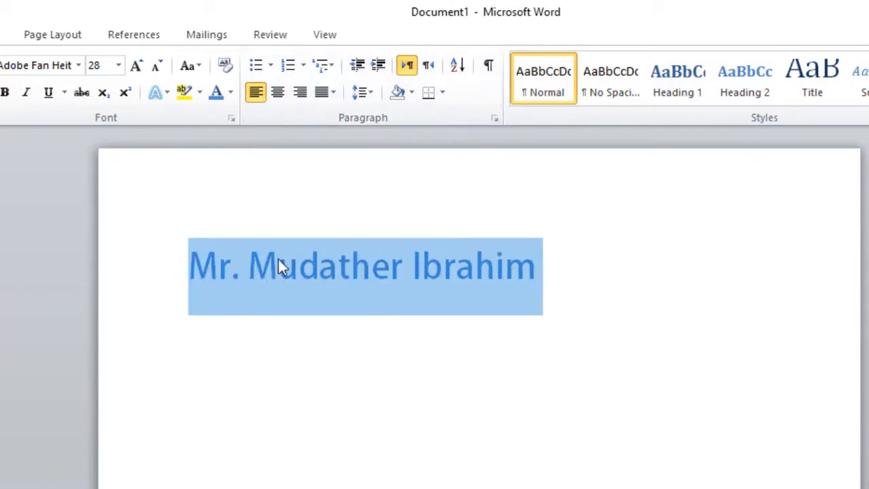
left_click(277, 95)
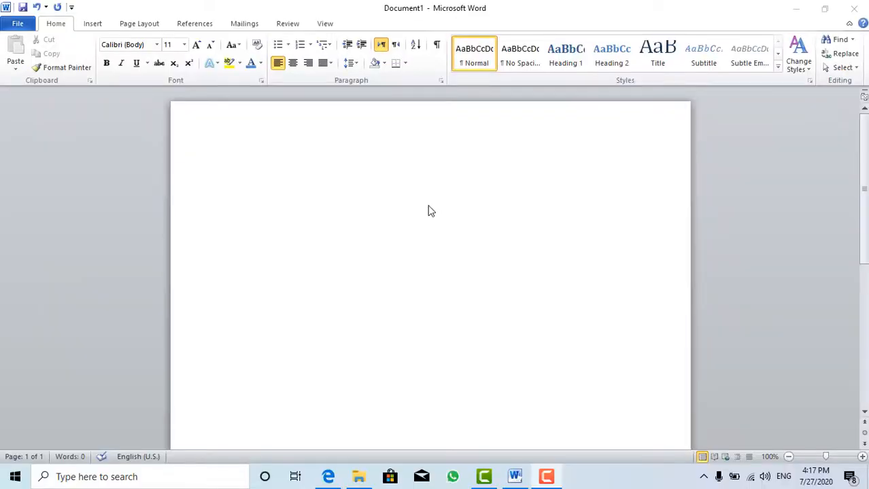
In the blank document, set the font size to 28 and type the line "How to open a file".
left_click(416, 183)
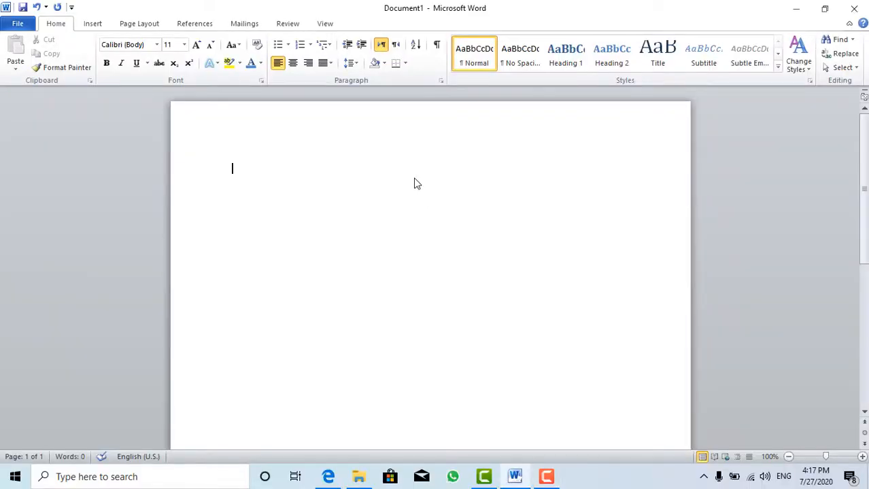
left_click(183, 44)
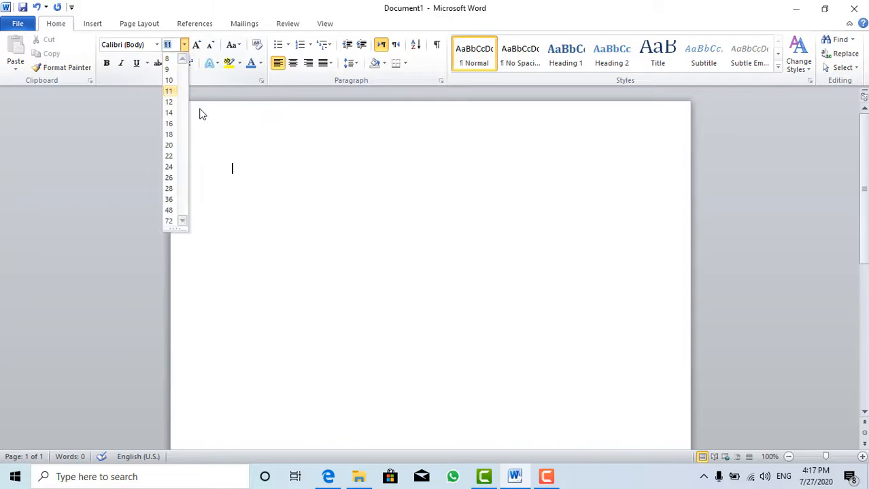
left_click(169, 188)
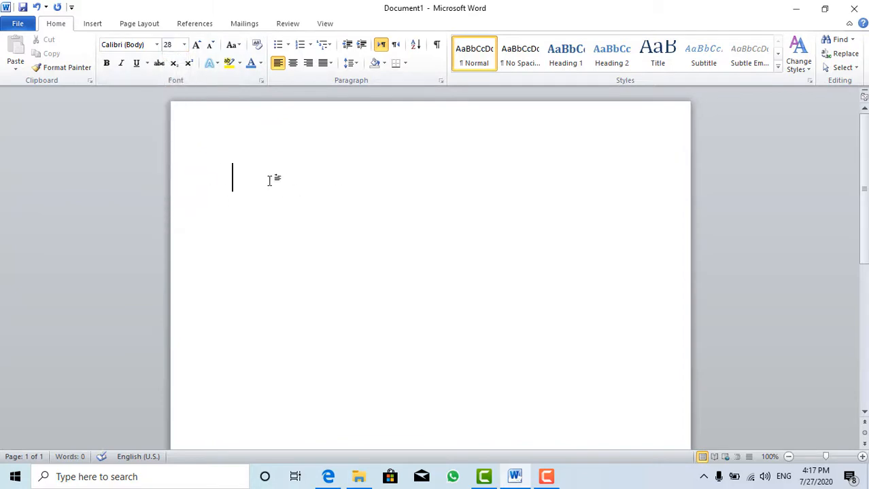
type("How to opem")
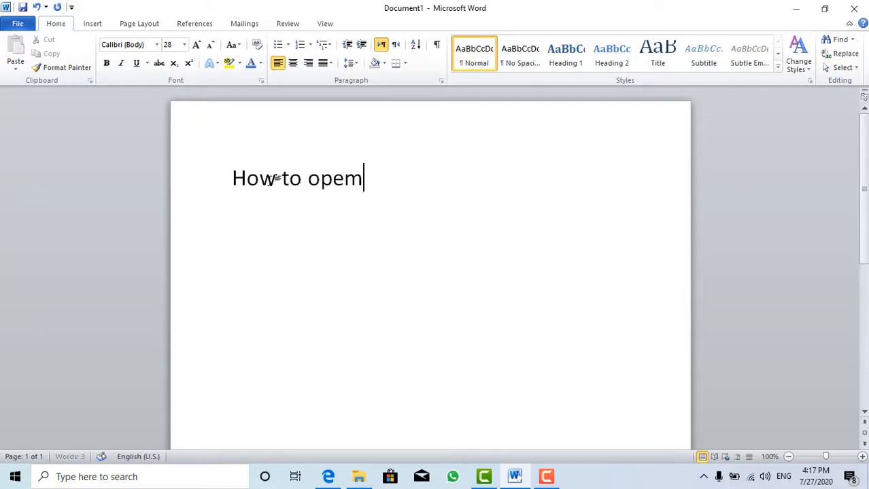
key("BackSpace")
type("m")
key("BackSpace")
type("n a file")
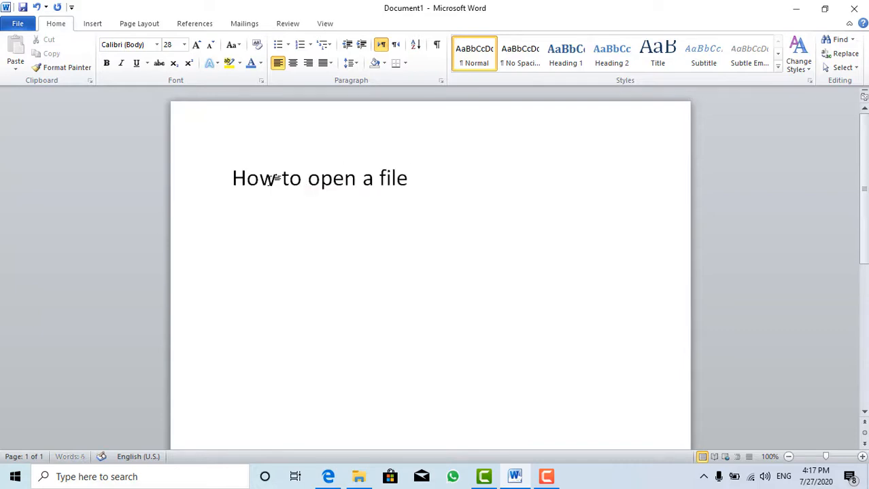
Add the lines "How to save a file" and "The keyboard" below it.
key("Return")
type("Hoe")
key("BackSpace")
type("w ")
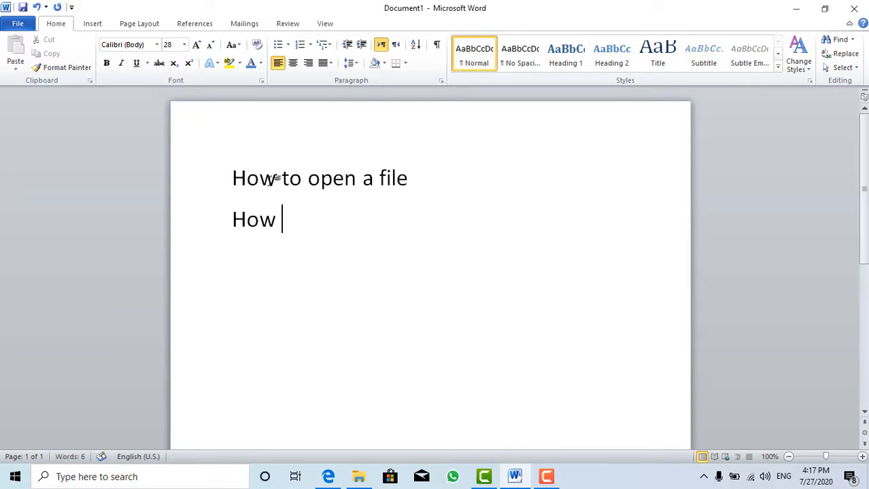
type("to save a")
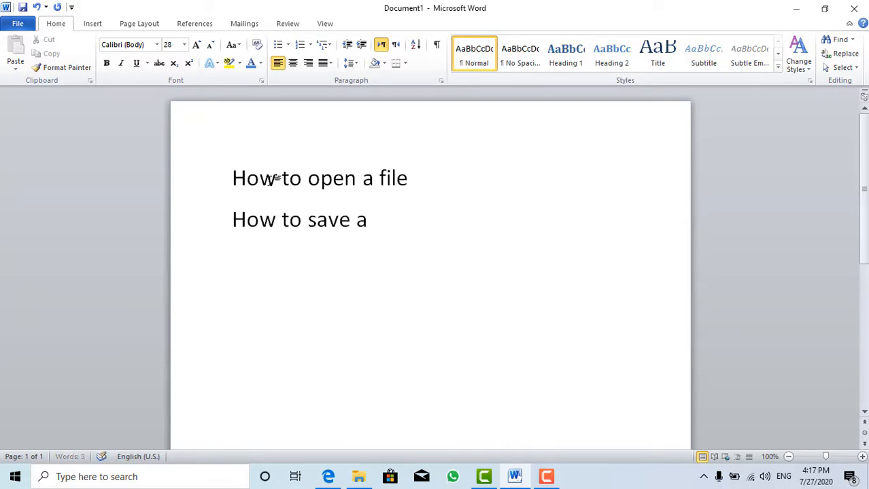
type(" file")
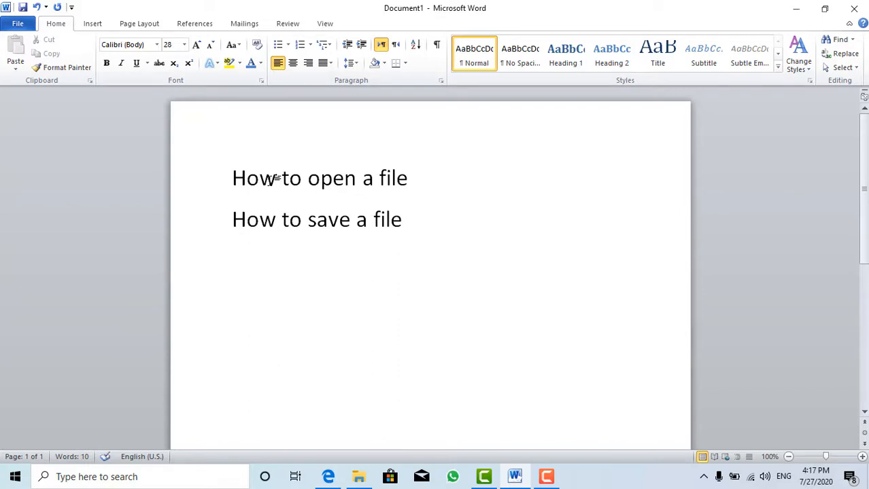
key("Return")
type("H")
key("BackSpace")
type("The keyboard")
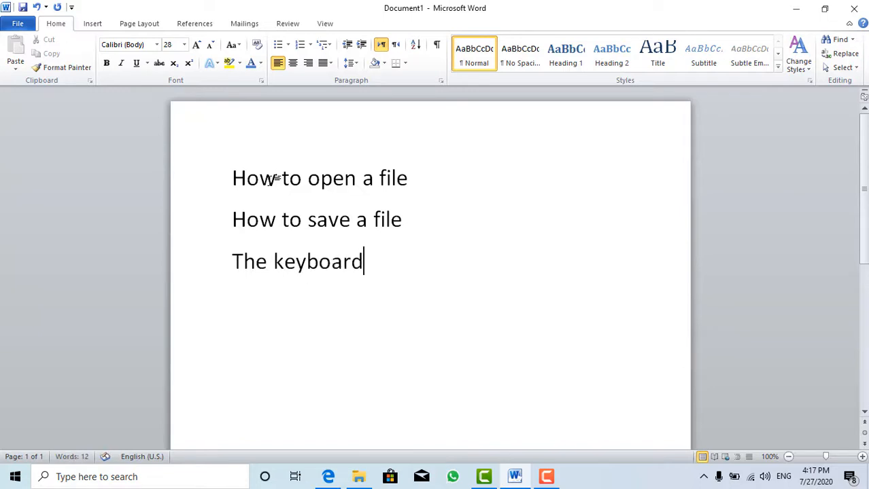
Add the line "How to change the style of your text" beneath the list.
key("Return")
key("Return")
type("How tocha")
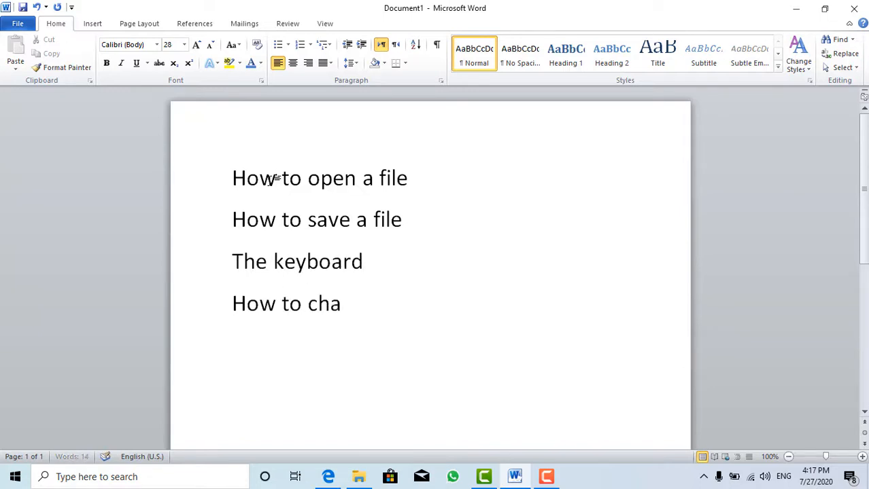
type("nge the st")
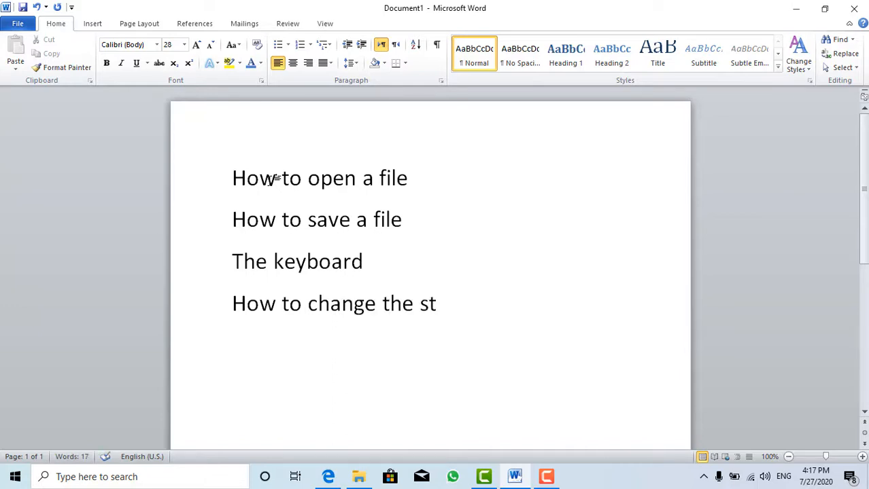
type("yle o")
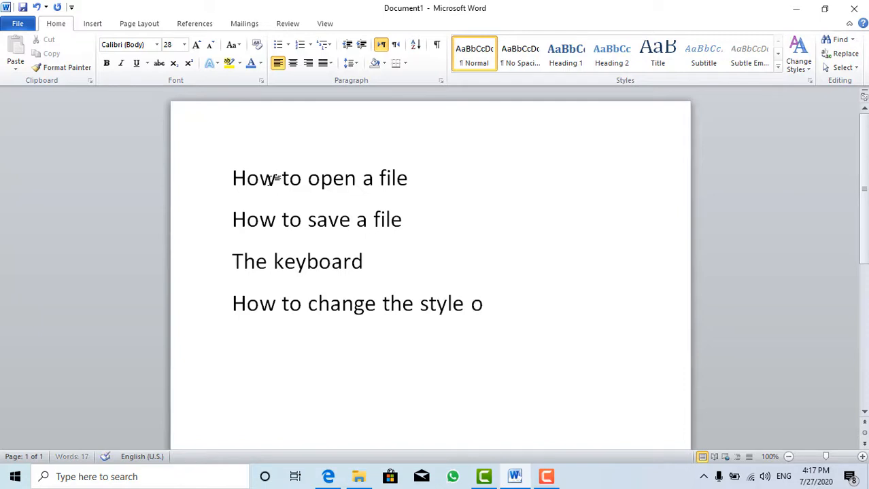
type("f yt")
type("your tes")
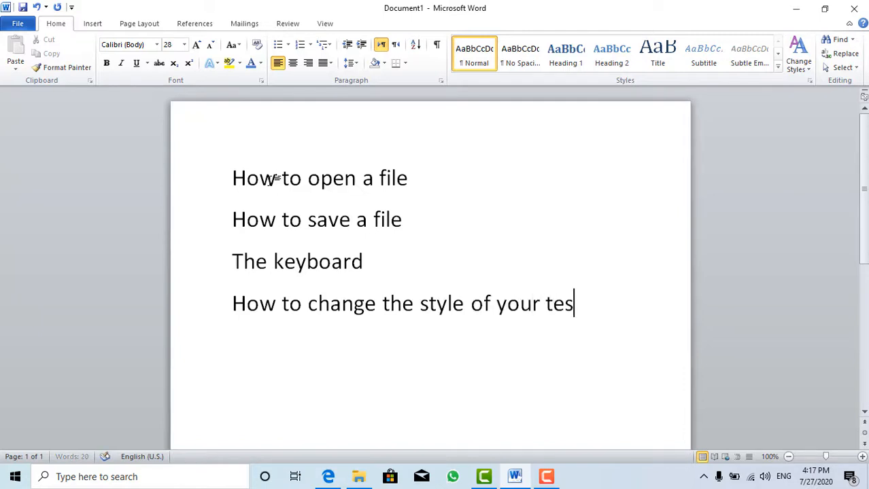
type("t")
key("BackSpace")
key("BackSpace")
type("xt")
Add the line "How to change the size for your text" as the next item.
key("Return")
type("ho")
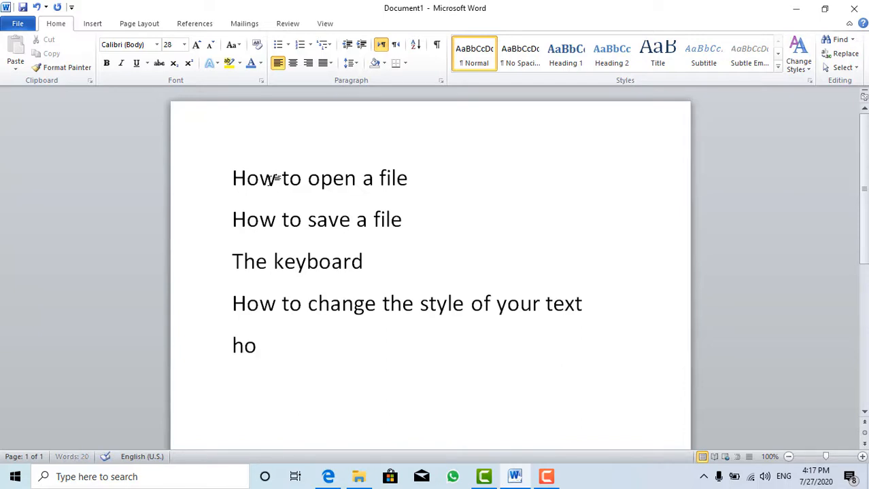
key("BackSpace")
key("BackSpace")
type("How to ")
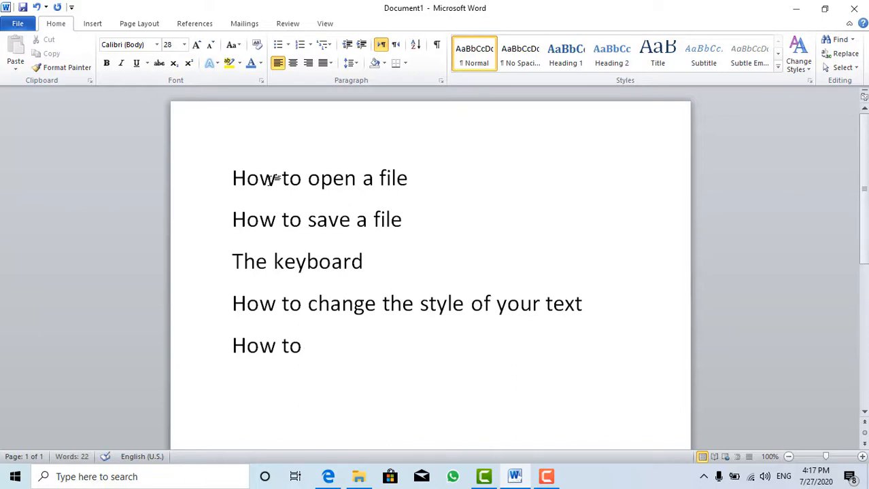
type("change the ")
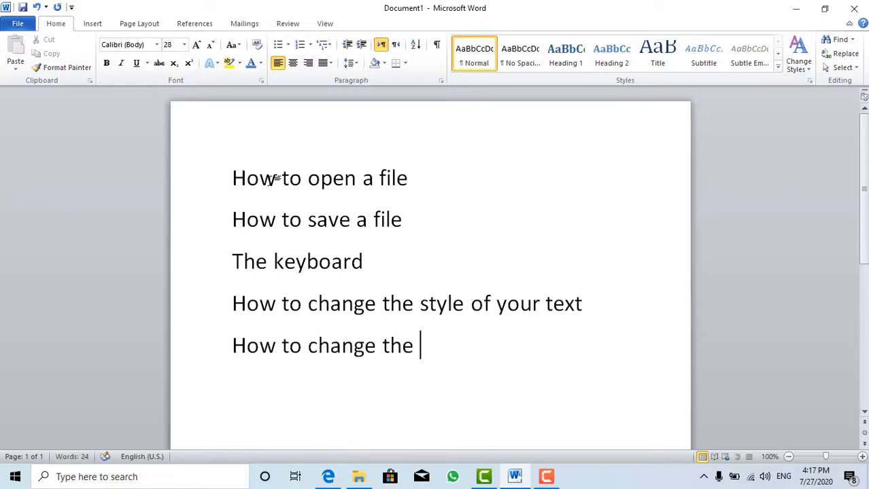
type("size for you ")
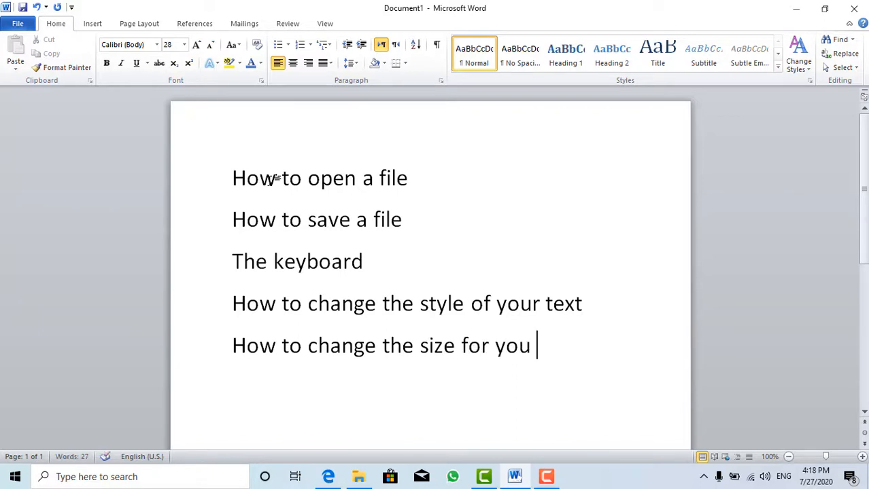
type("r text")
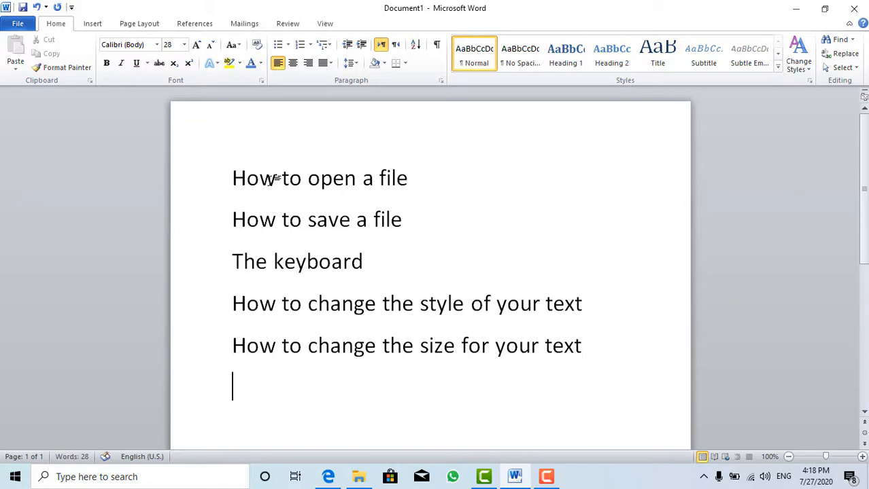
type("how to ")
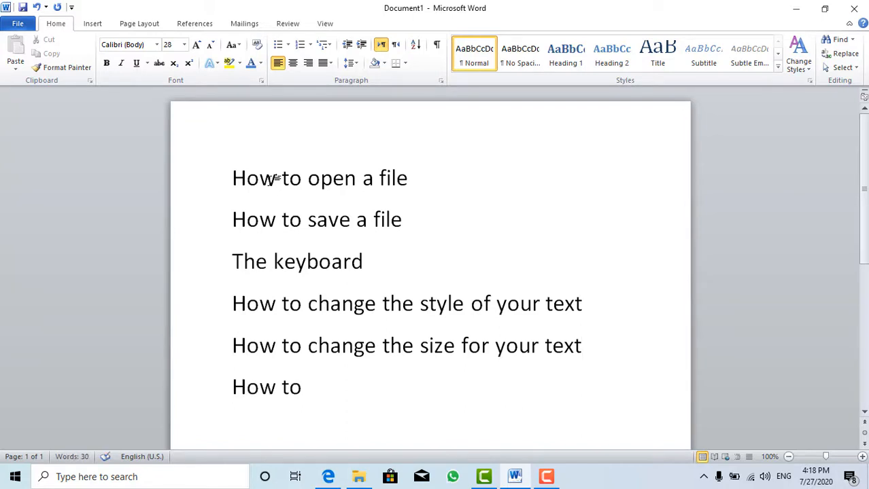
type("change the ")
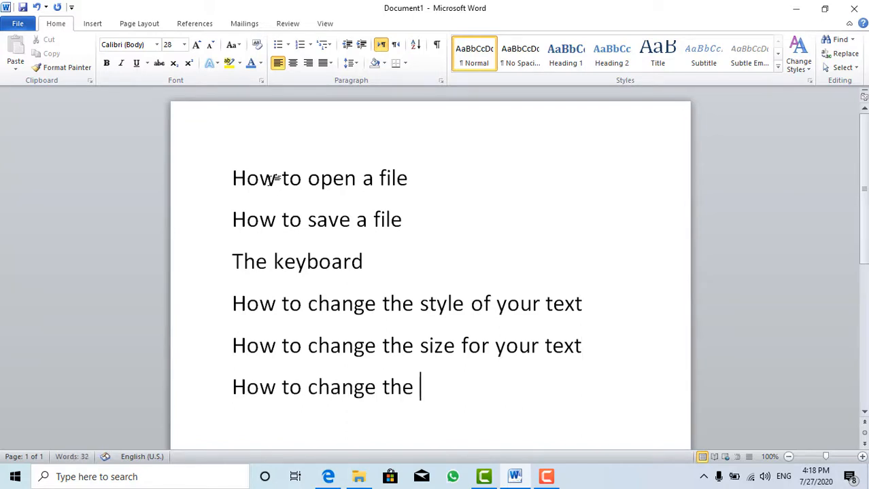
type("C")
Add the line "How to change the colour of your text" as the next item and start a new line.
key("BackSpace")
type("col")
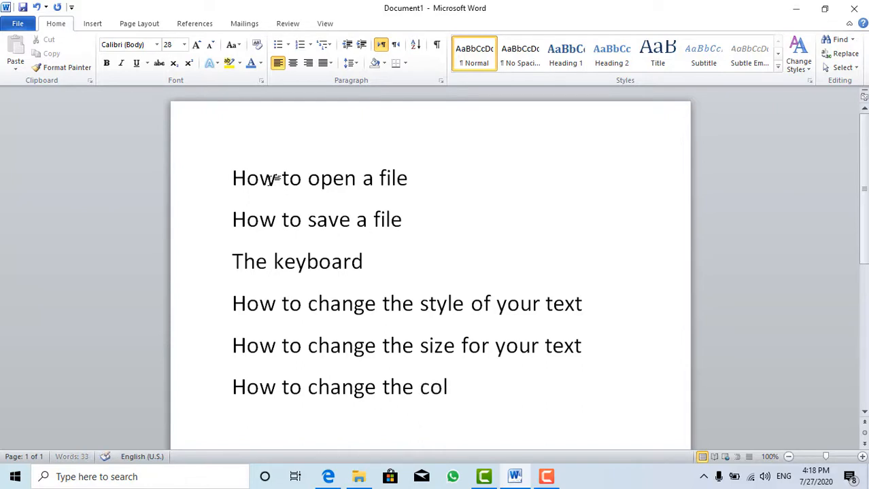
type("our ")
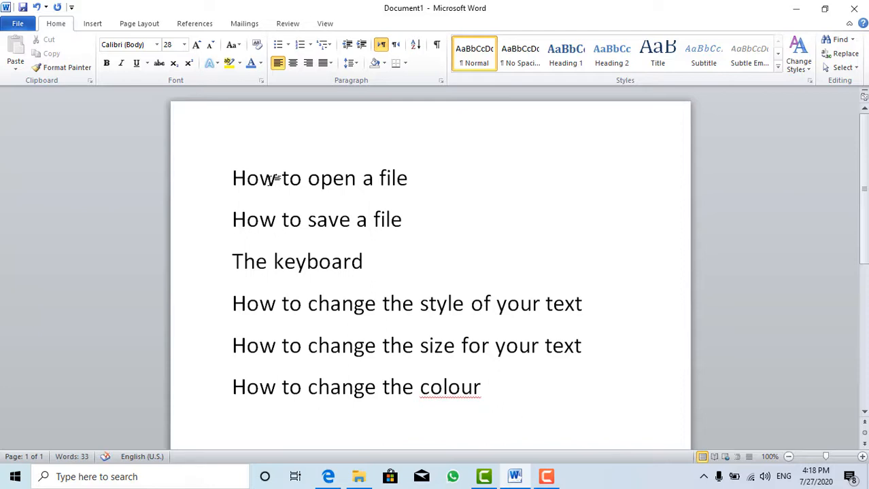
type("of your ")
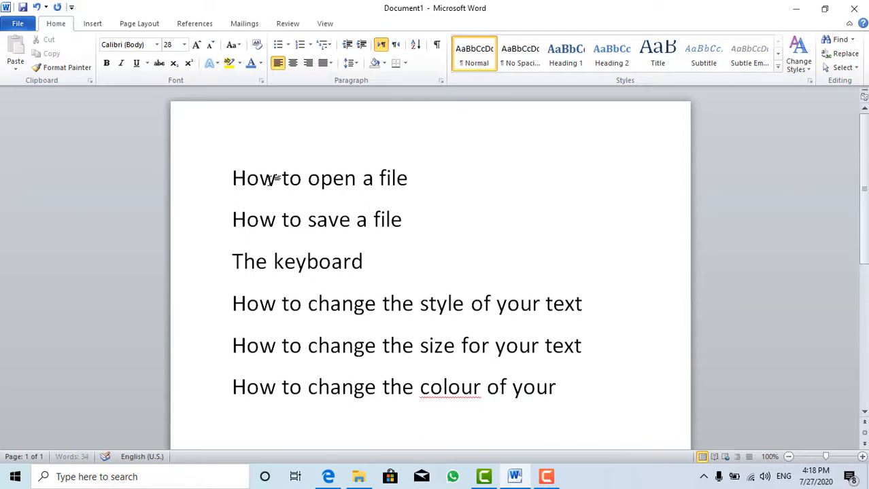
type("te")
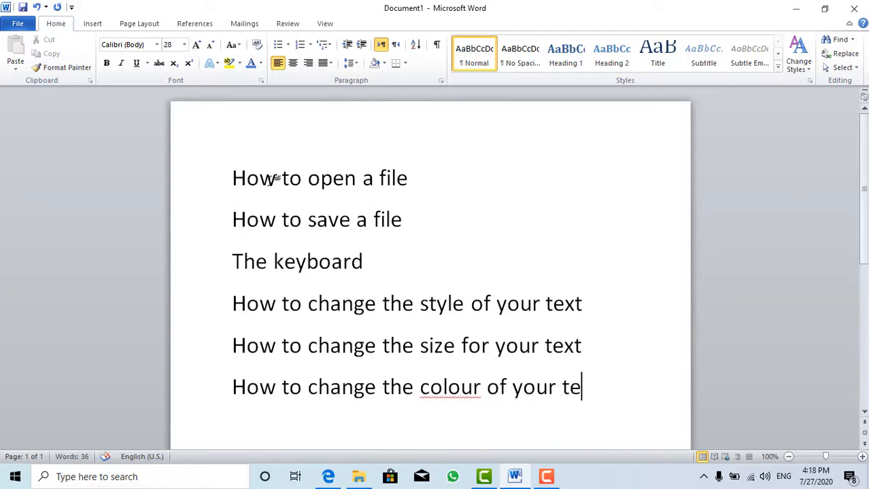
type("xrt")
key("BackSpace")
key("BackSpace")
type("t")
key("Return")
Add the line "How to align your text." beneath the list.
type("how to A")
key("BackSpace")
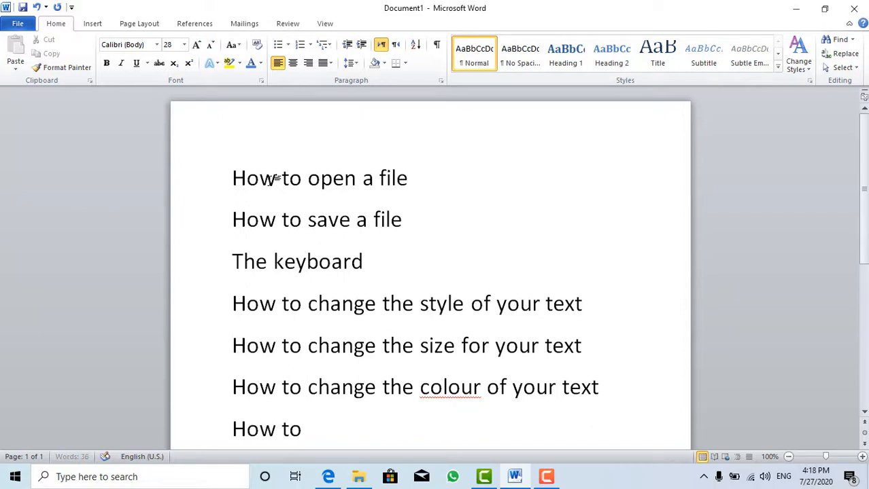
type("align")
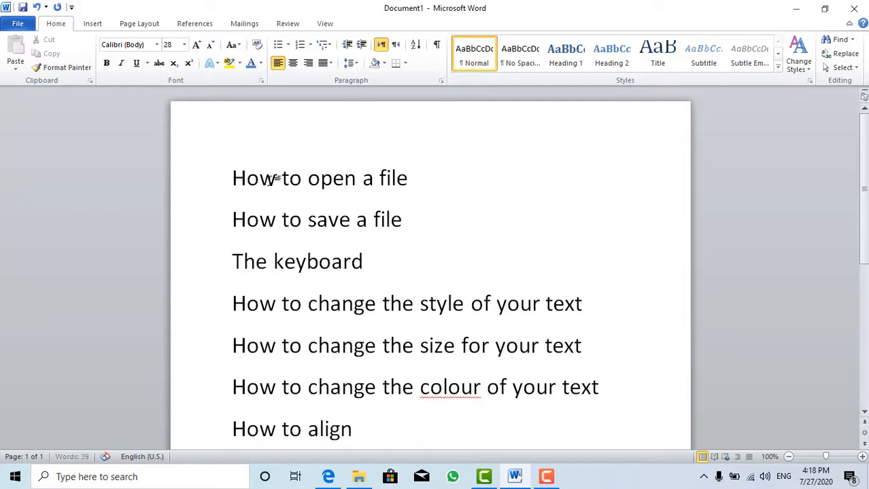
type(" your test")
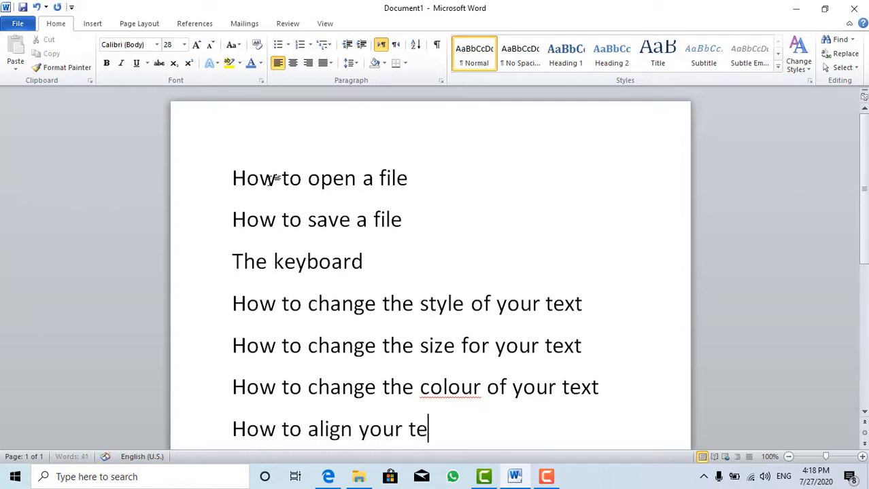
key("BackSpace")
key("BackSpace")
type("xt.")
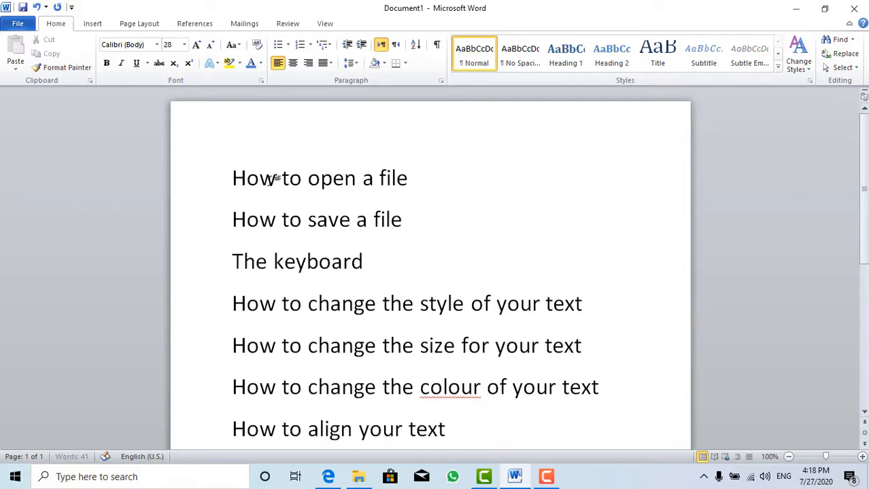